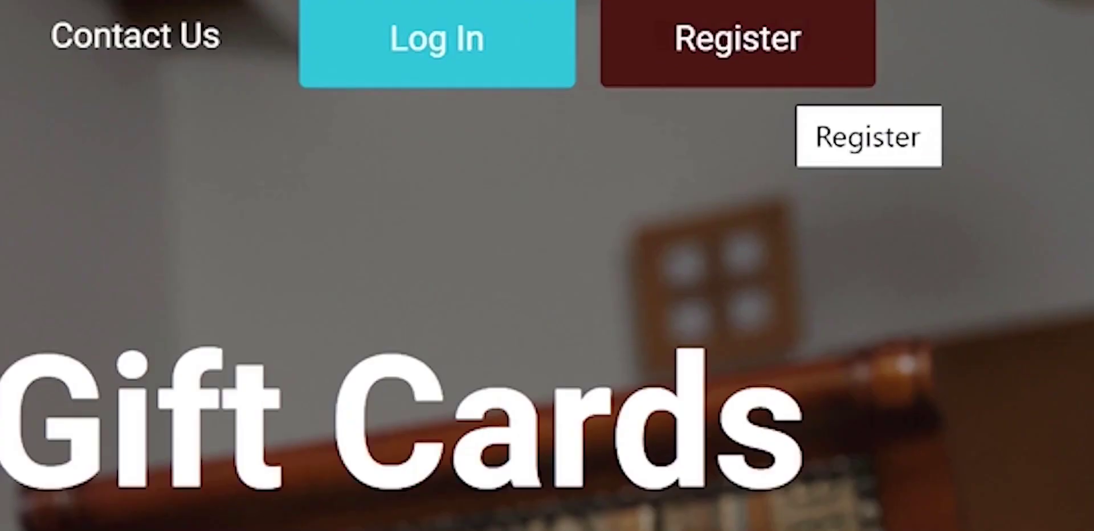
- On the registration form, enter a full name and the account password in both password fields
left_click(774, 35)
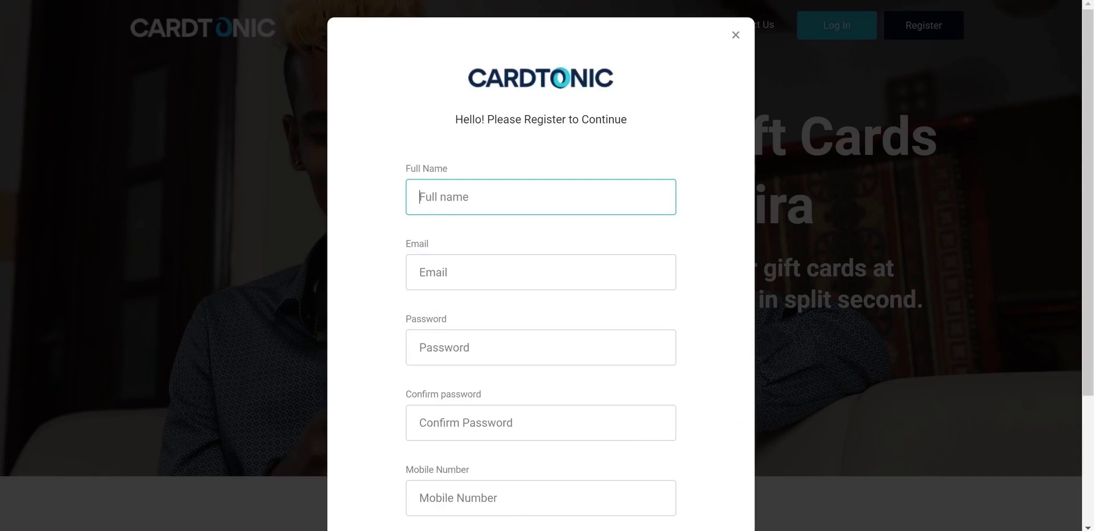
type("John doe")
left_click(540, 347)
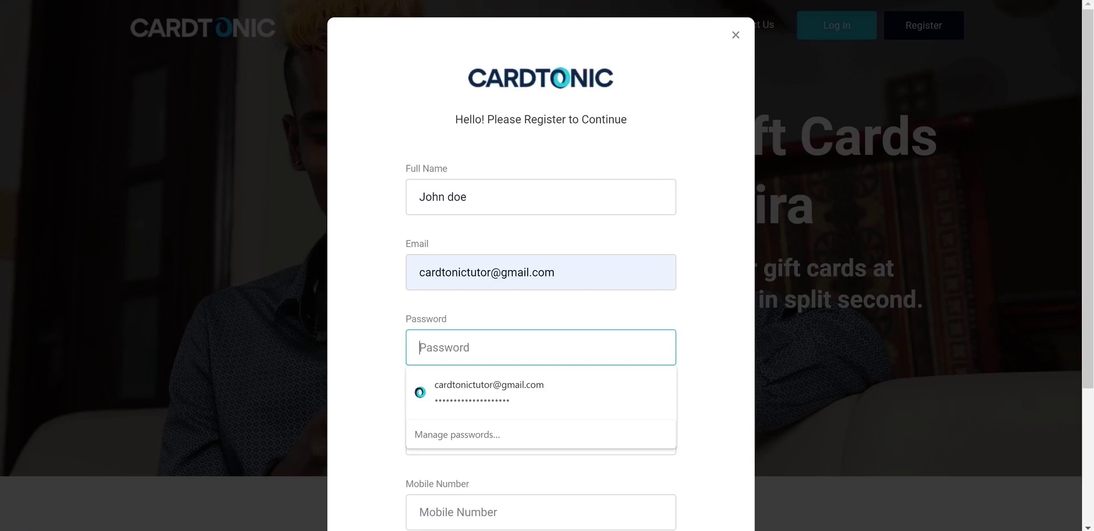
key("Escape")
type("123456")
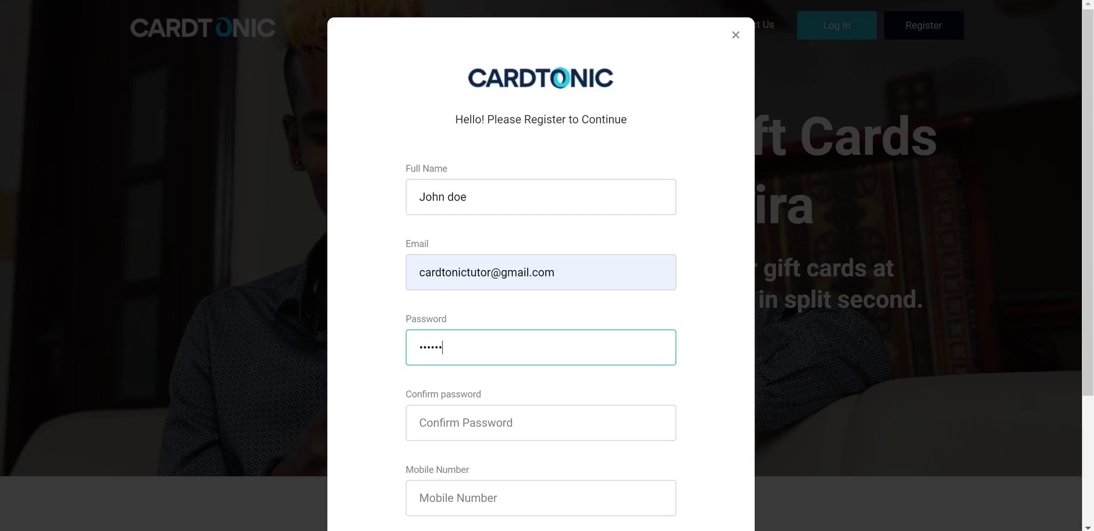
type("7")
left_click(456, 423)
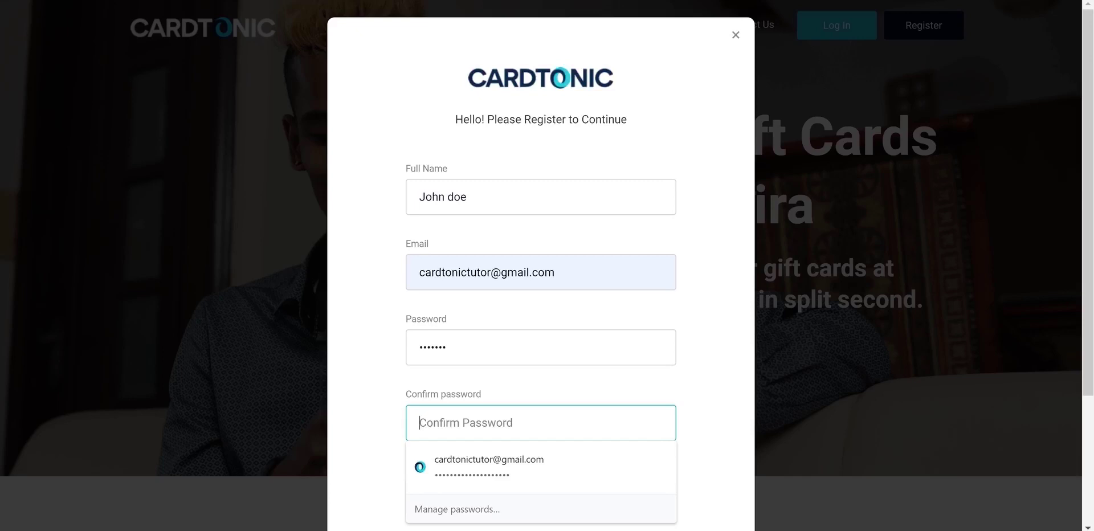
key("Escape")
type("123456")
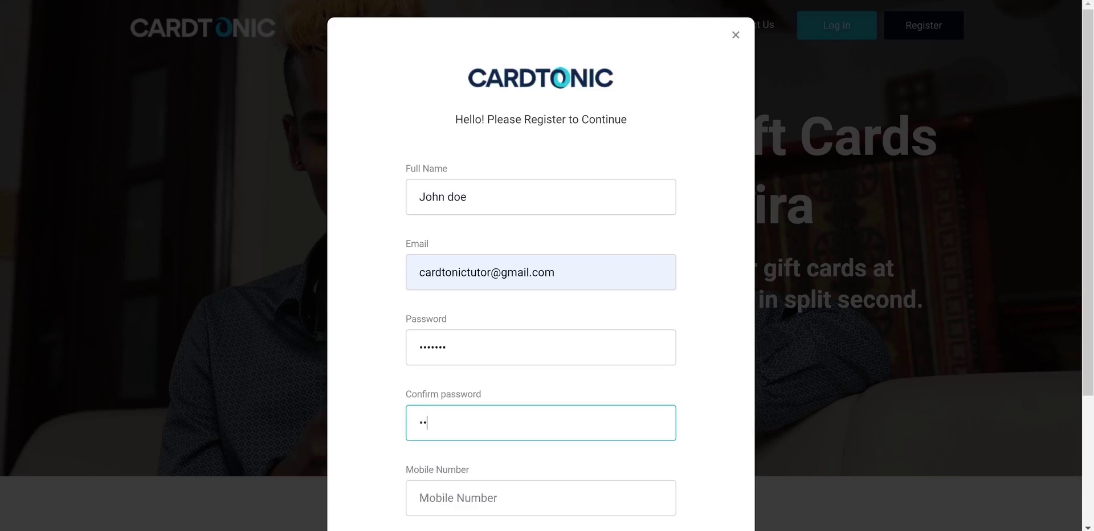
type("7")
- Fill in the mobile number field on the registration form
scroll(540, 342, "down", 2)
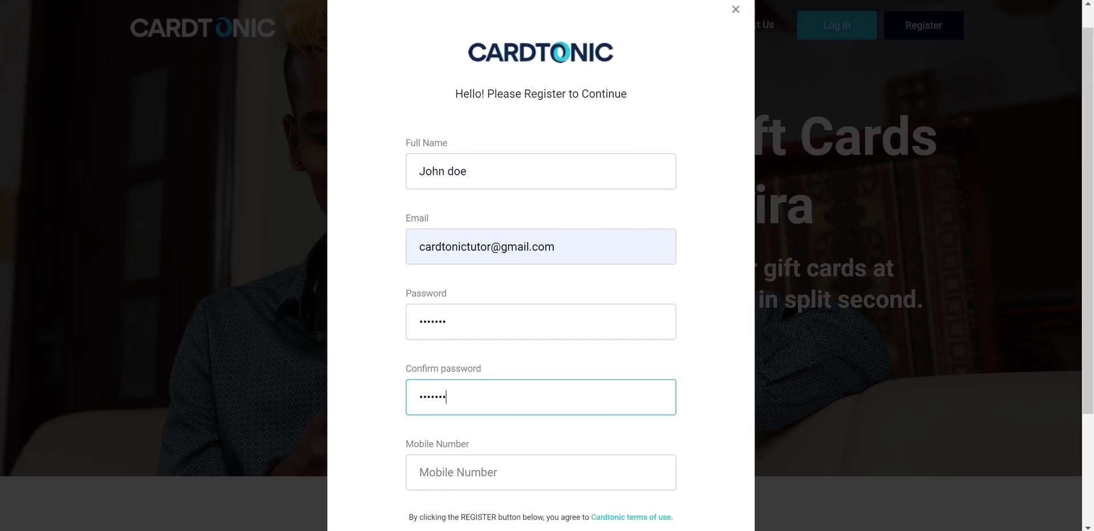
key("Tab")
type("0")
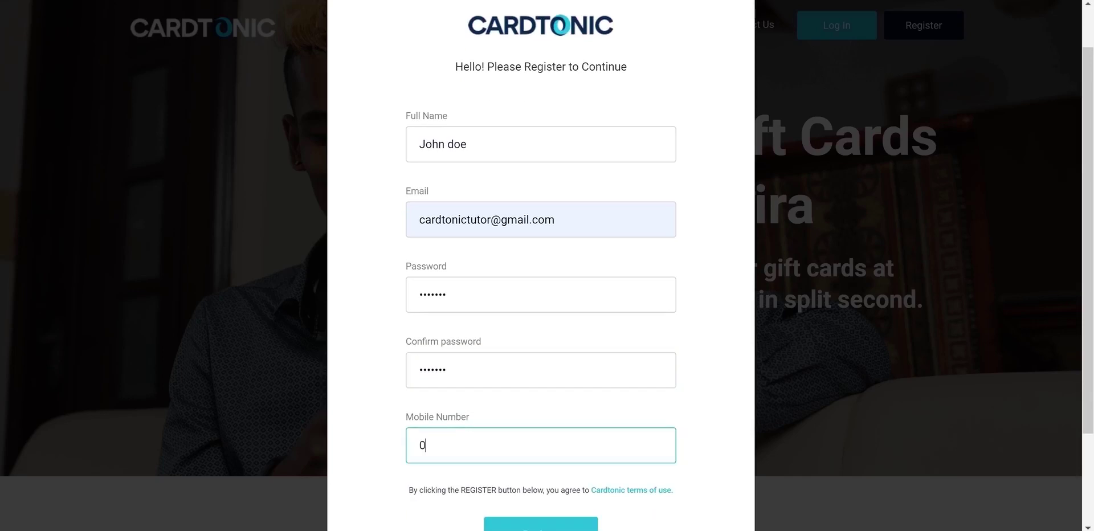
type("903333333333")
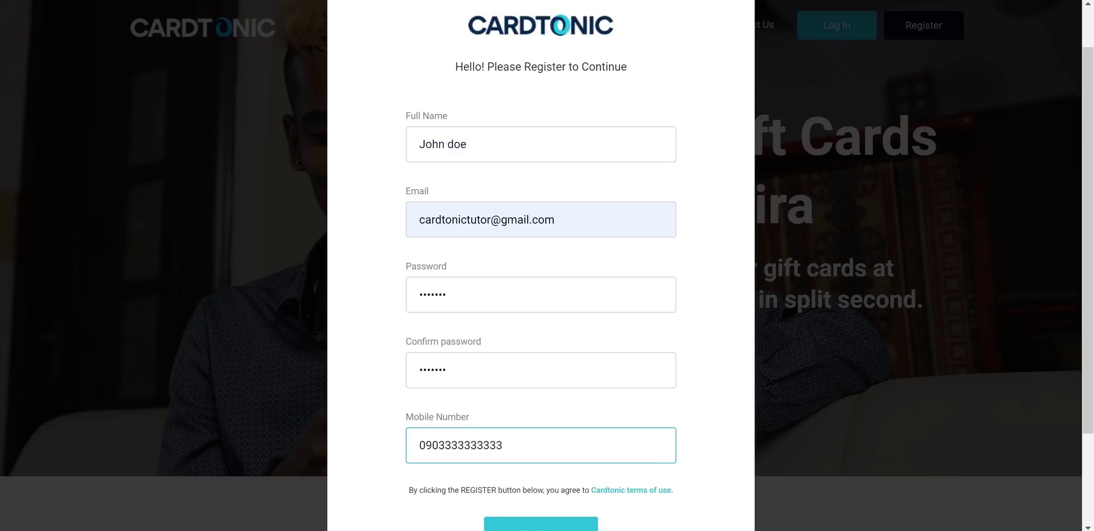
scroll(541, 285, "down", 2)
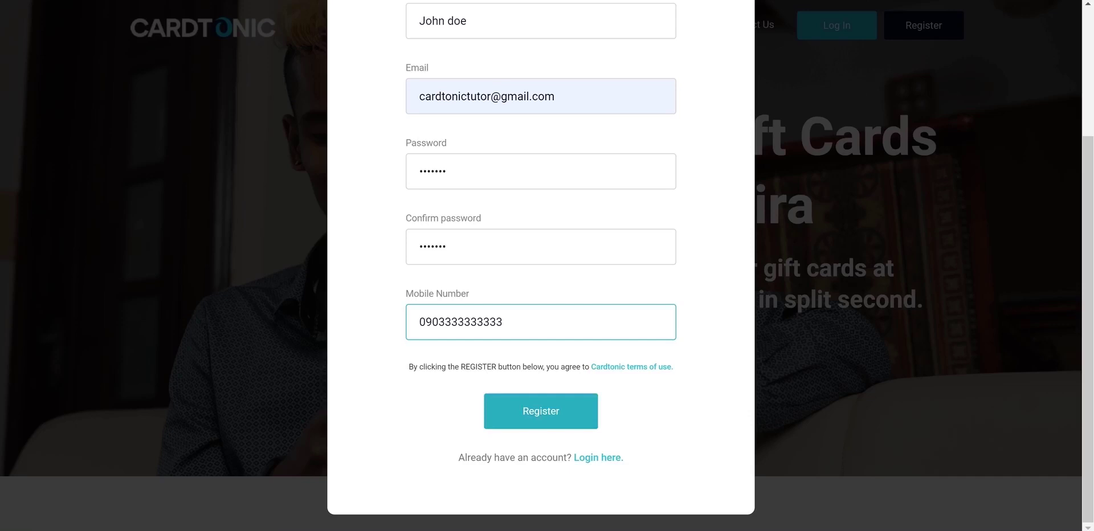
- Register the new account, reaching a dashboard with a ₦0 balance
left_click(541, 411)
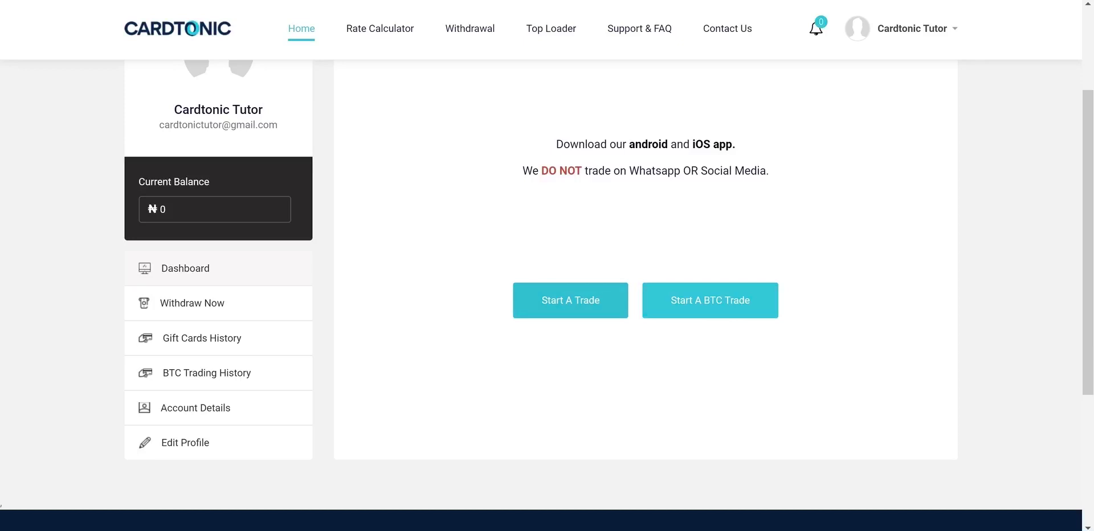
- Fill a gift card trade: Amazon, Amazon Cash Receipt, amount 3, Naira payment (₦750 total)
left_click(570, 300)
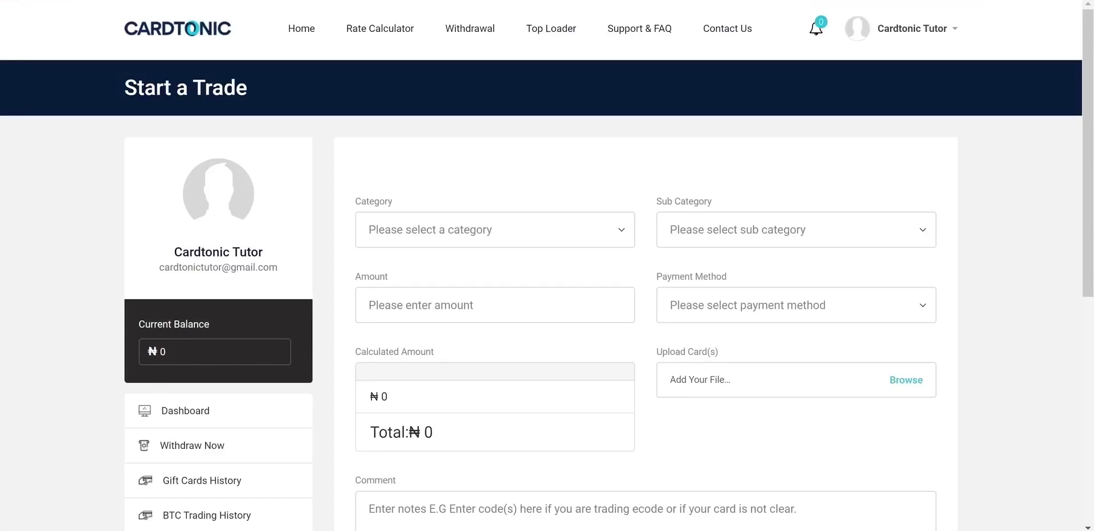
left_click(494, 230)
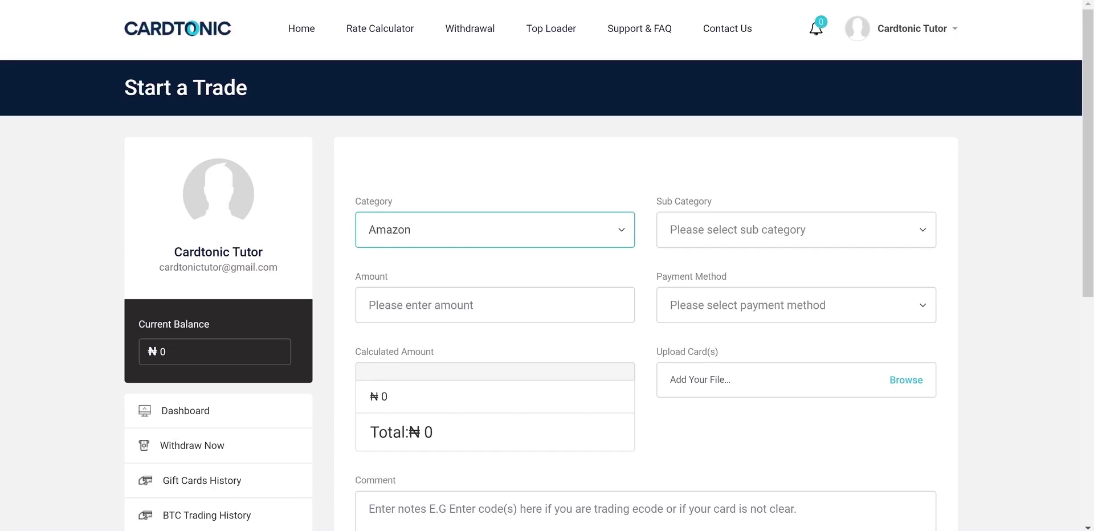
left_click(796, 230)
scroll(547, 285, "down", 3)
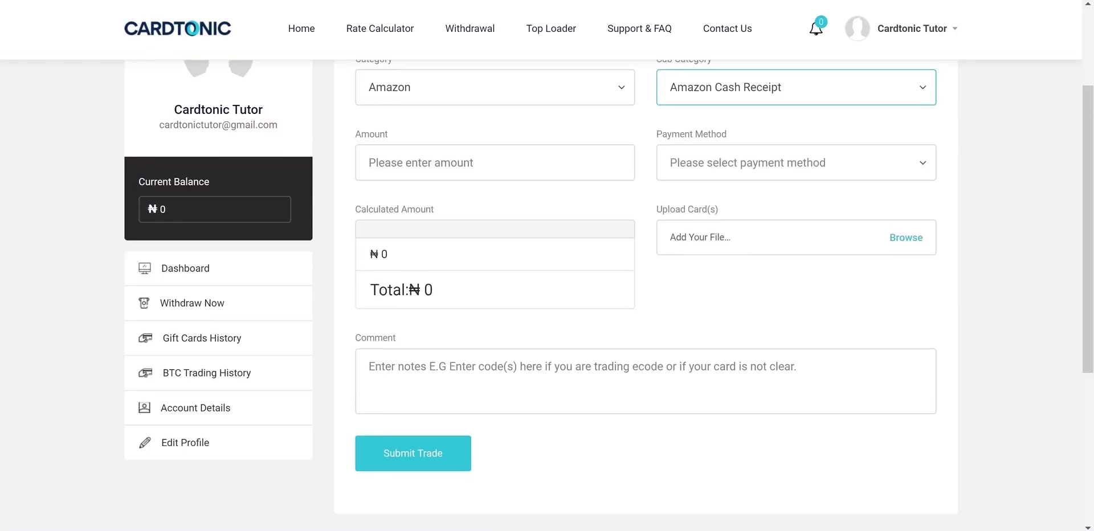
left_click(495, 162)
type("3")
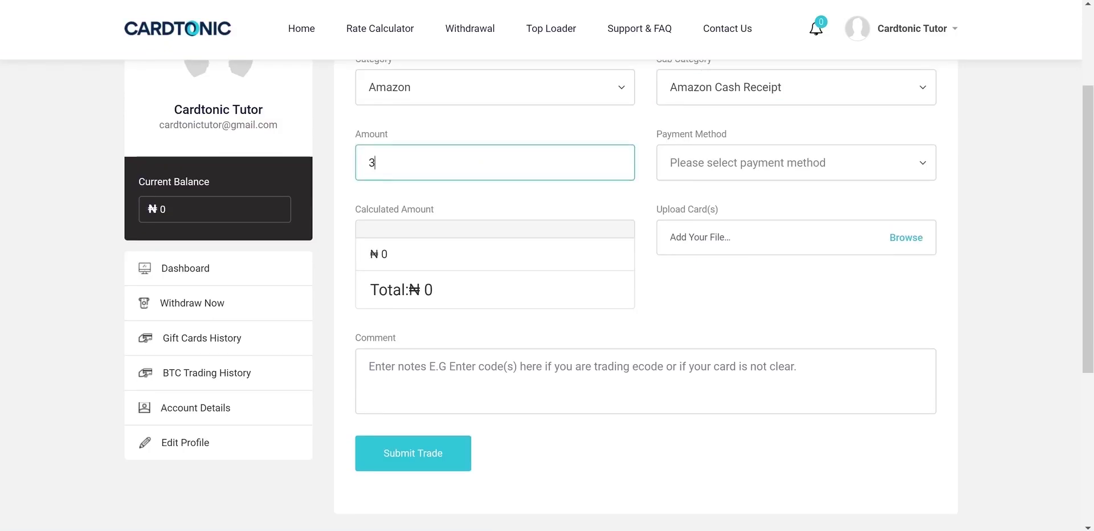
left_click(796, 163)
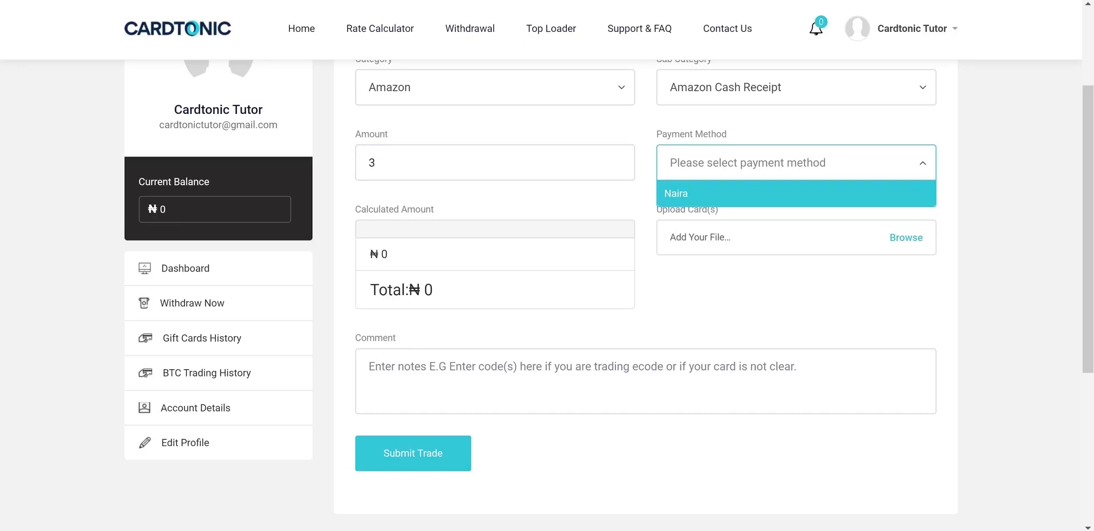
left_click(796, 193)
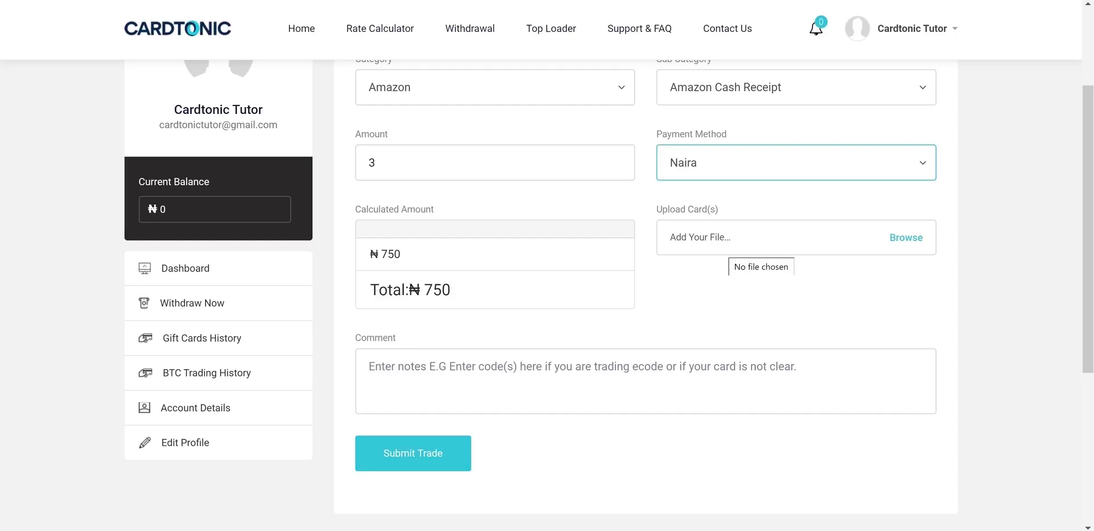
- Add a trade comment and submit the Amazon Cash Receipt gift card trade
scroll(646, 285, "down", 1)
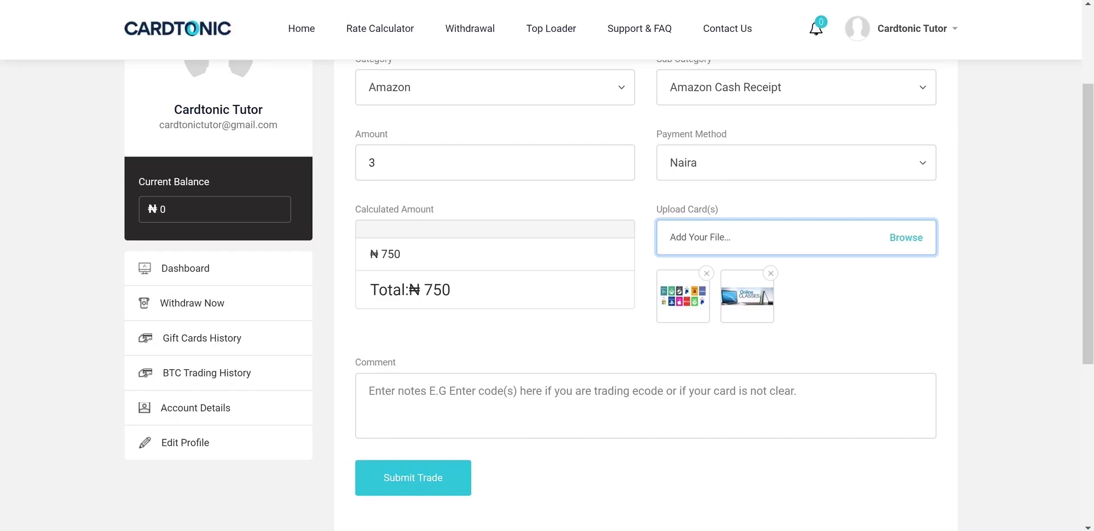
left_click(369, 391)
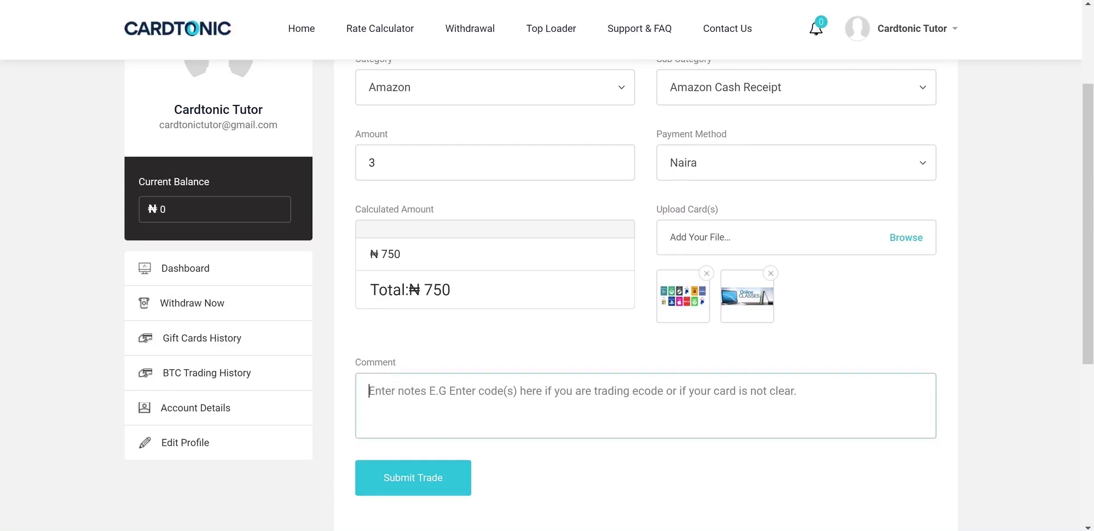
scroll(626, 285, "down", 2)
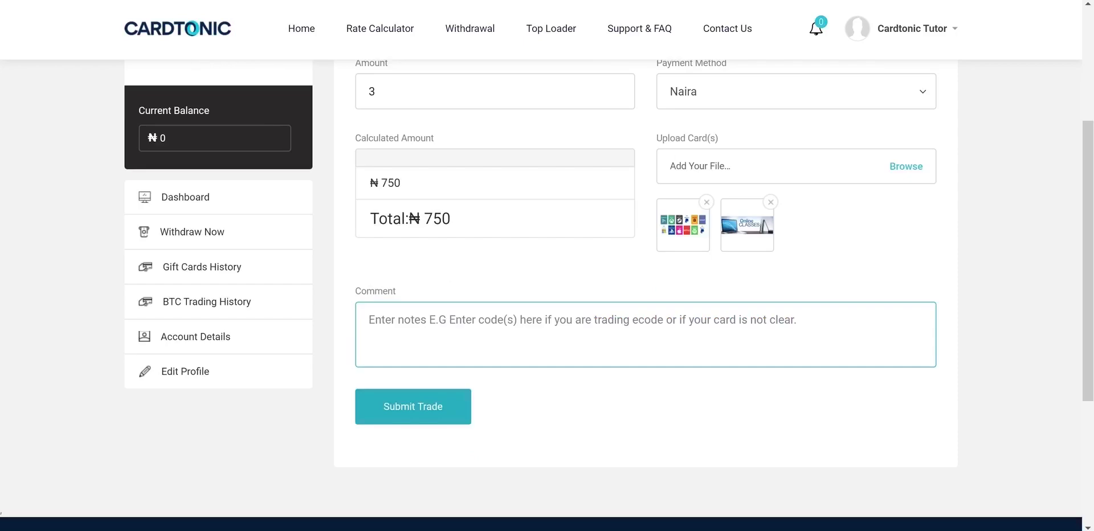
left_click(413, 406)
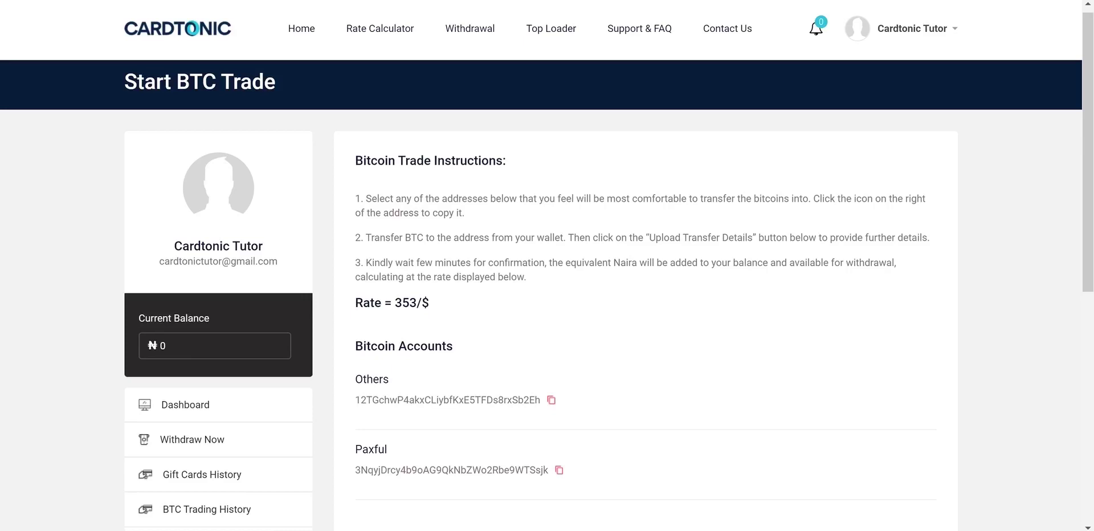
- Enter 2000 as the total amount in the BTC transfer details
scroll(645, 319, "down", 2)
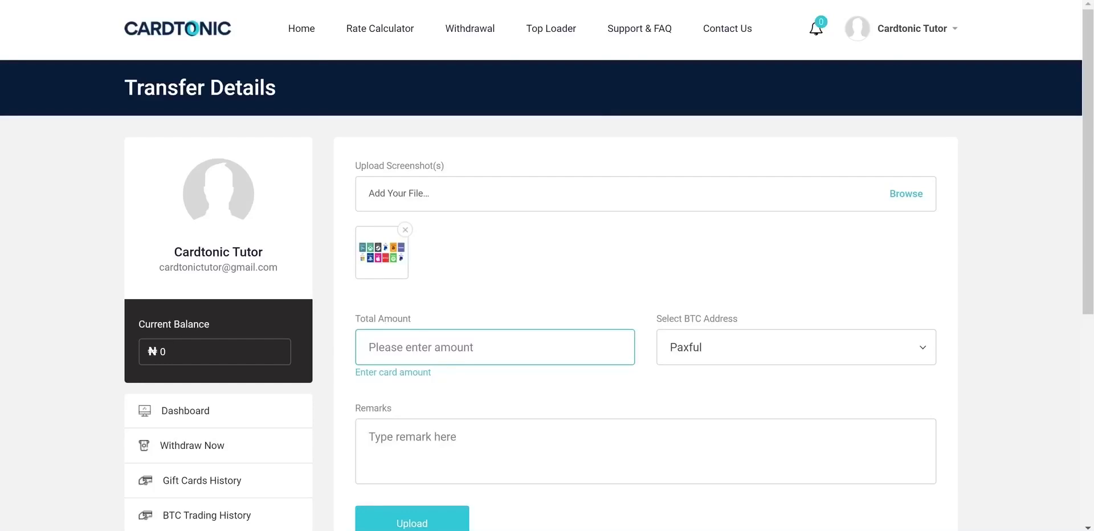
type("2")
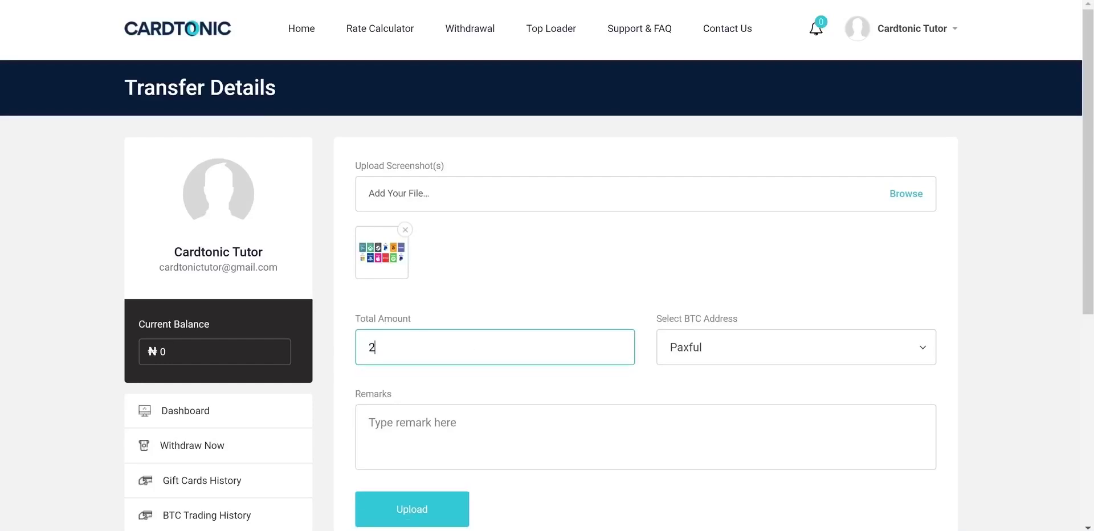
type("000")
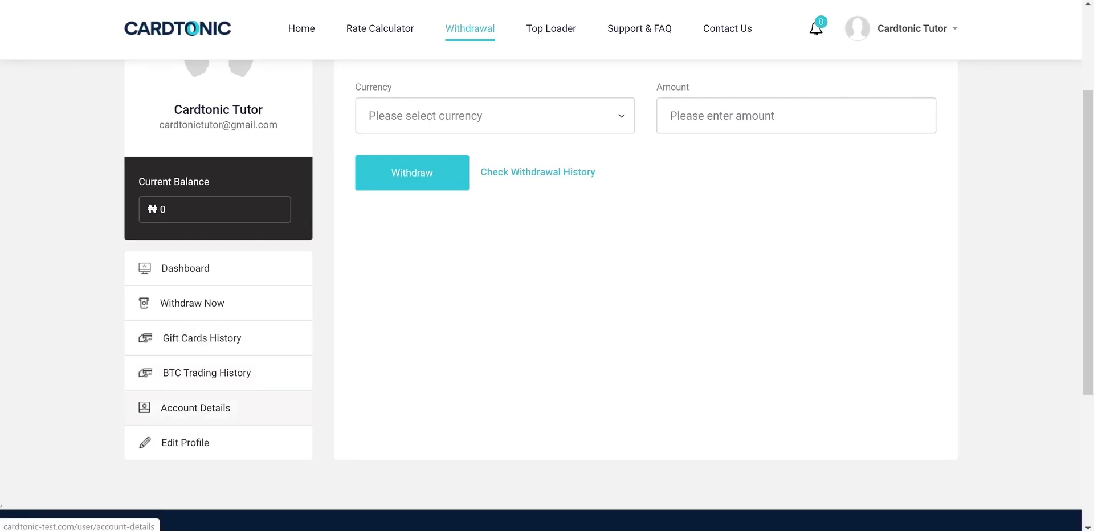
- Review the saved bank account details from the Withdrawal page
left_click(195, 407)
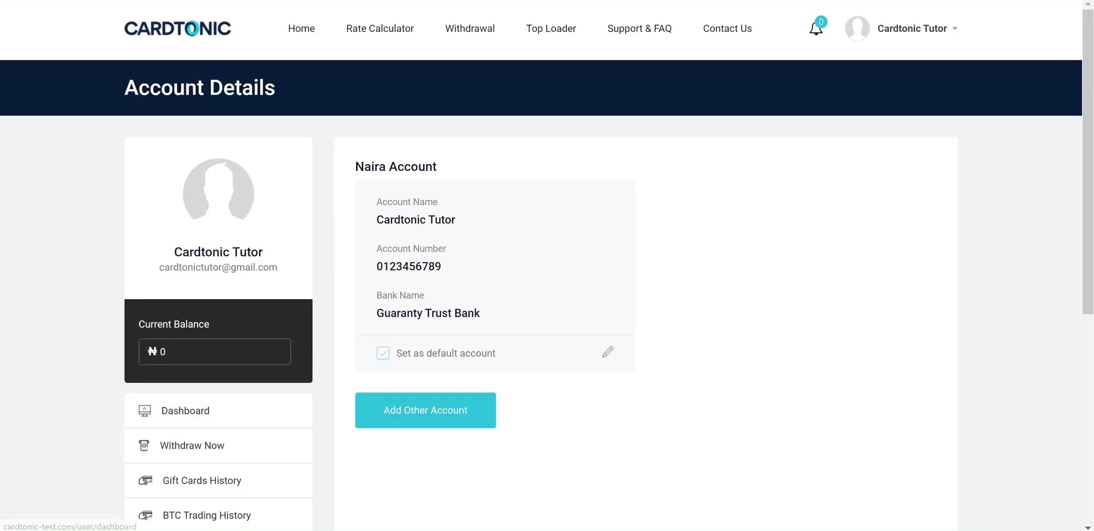
scroll(547, 285, "down", 1)
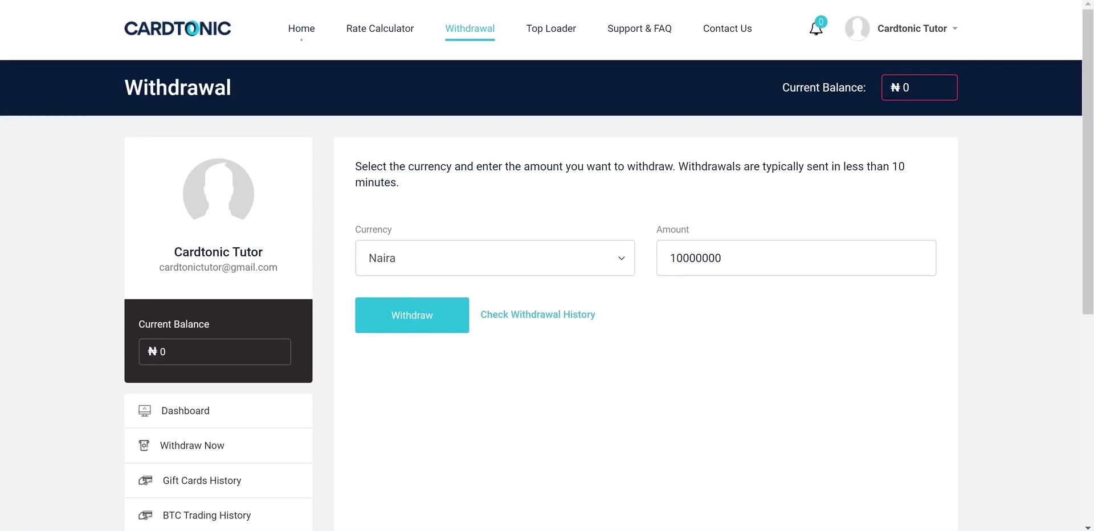
scroll(547, 285, "down", 3)
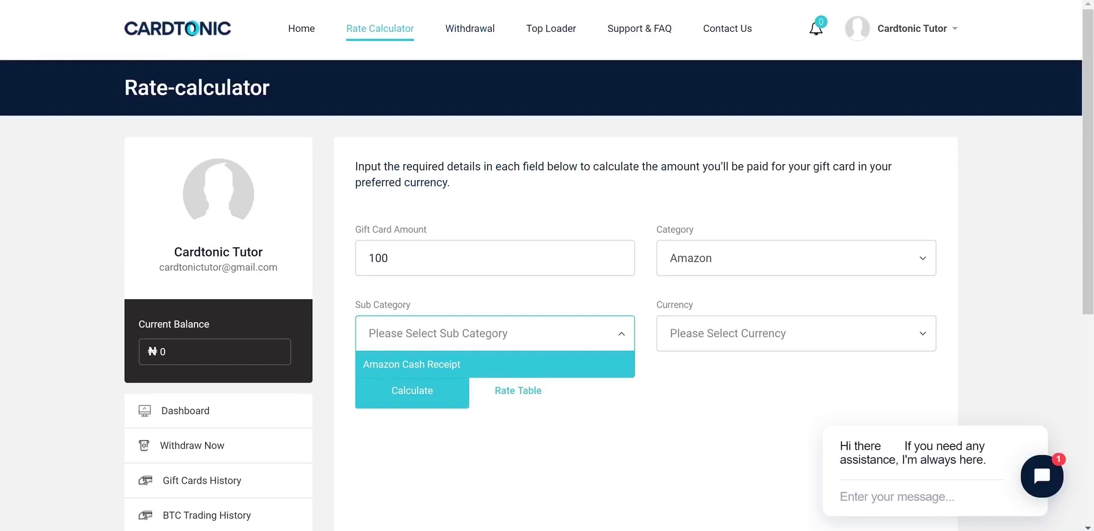
- Calculate the Naira payout for a 100 Amazon Cash Receipt card, giving ₦25000
left_click(411, 364)
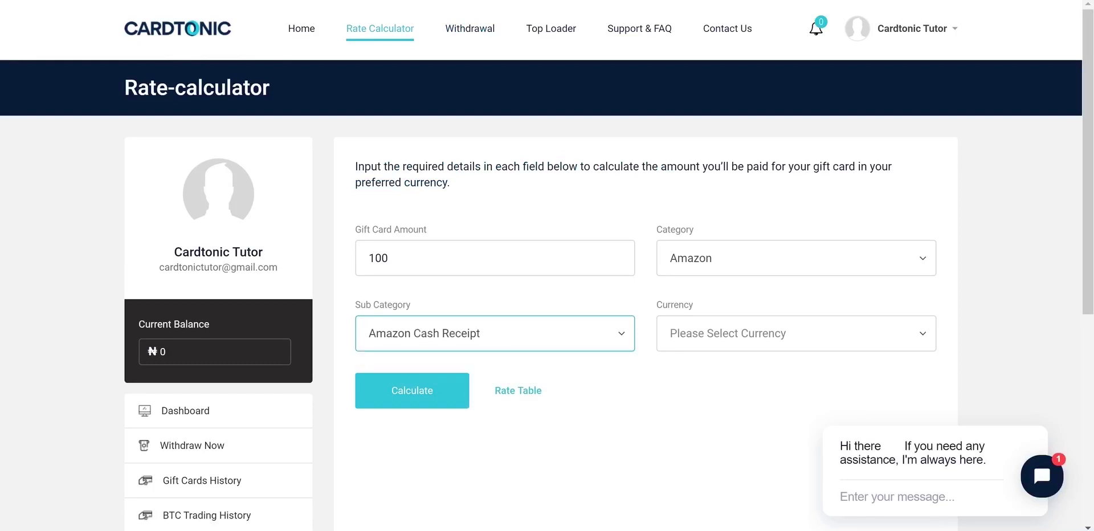
left_click(795, 333)
left_click(684, 363)
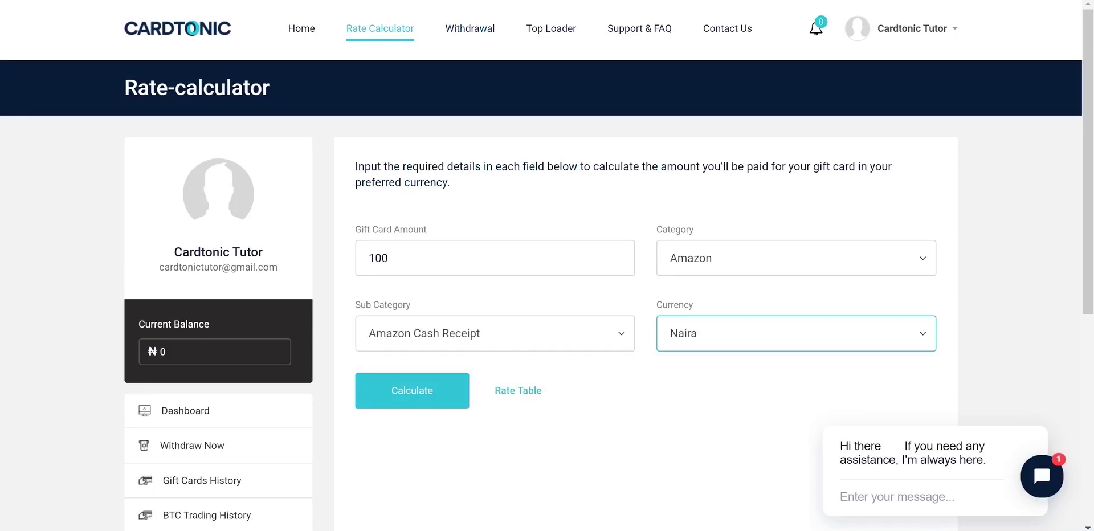
left_click(412, 390)
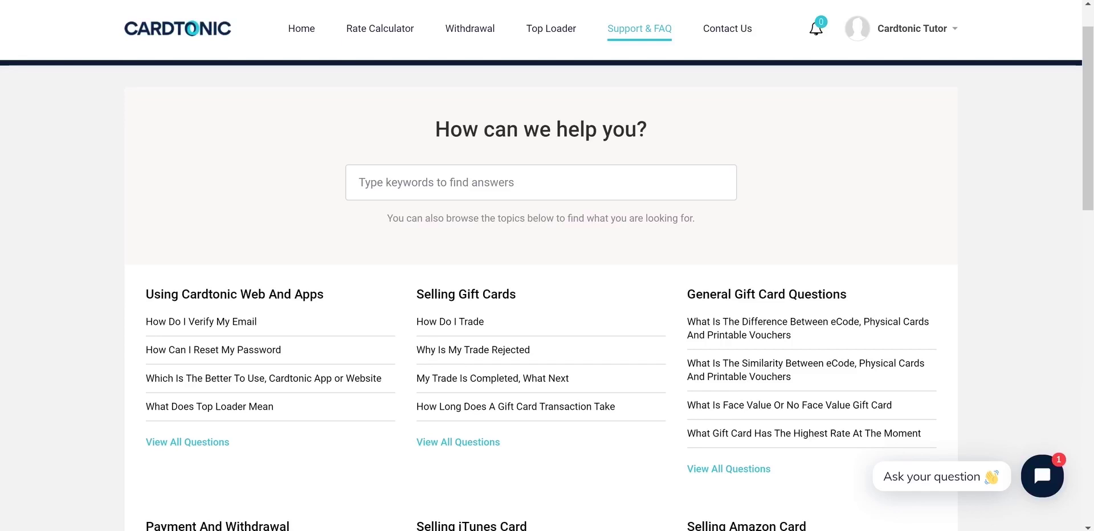
- Scroll through the FAQ topics, from Using Cardtonic Web And Apps to Selling Steam Card
scroll(803, 316, "down", 2)
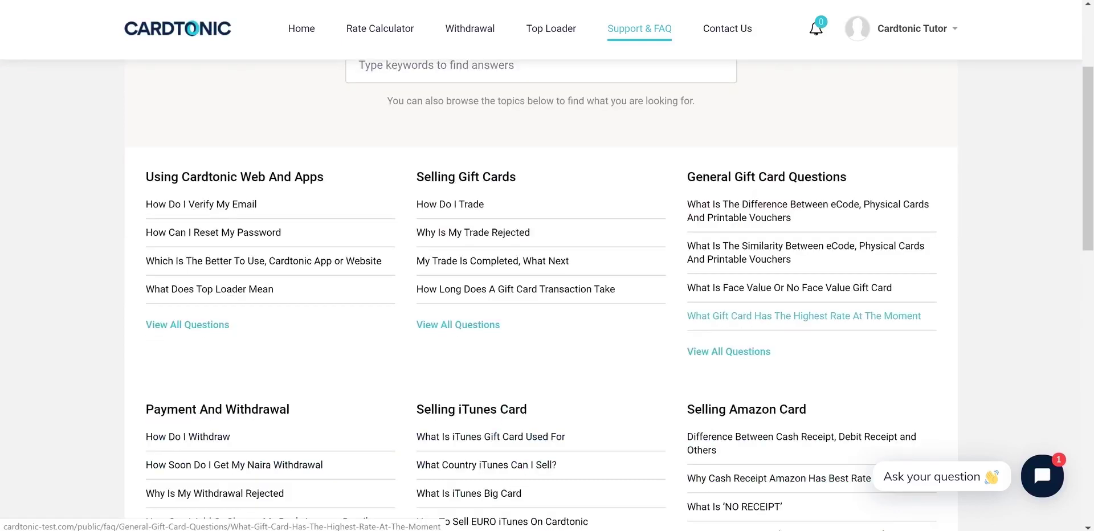
scroll(803, 315, "down", 10)
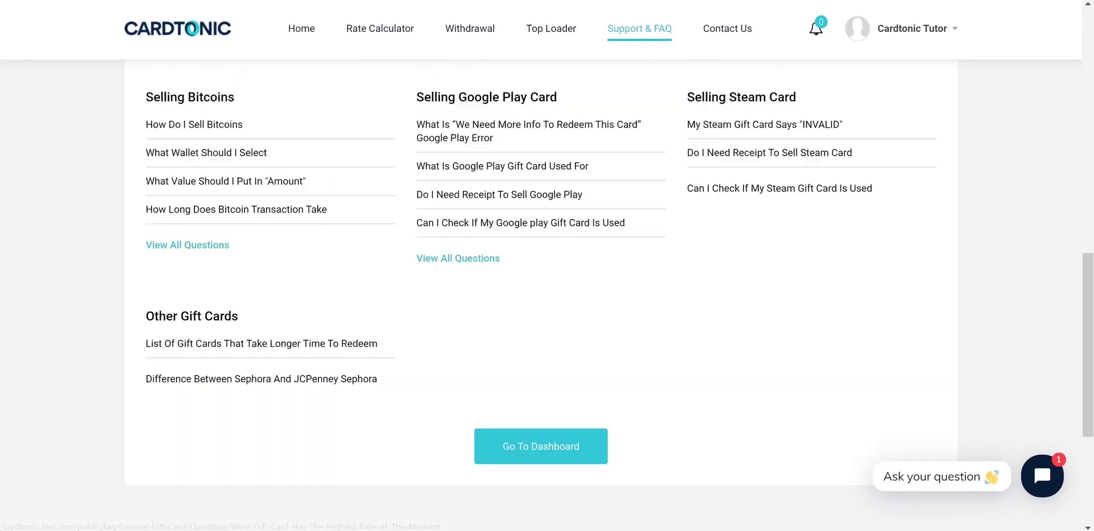
scroll(541, 284, "up", 2)
scroll(541, 284, "up", 5)
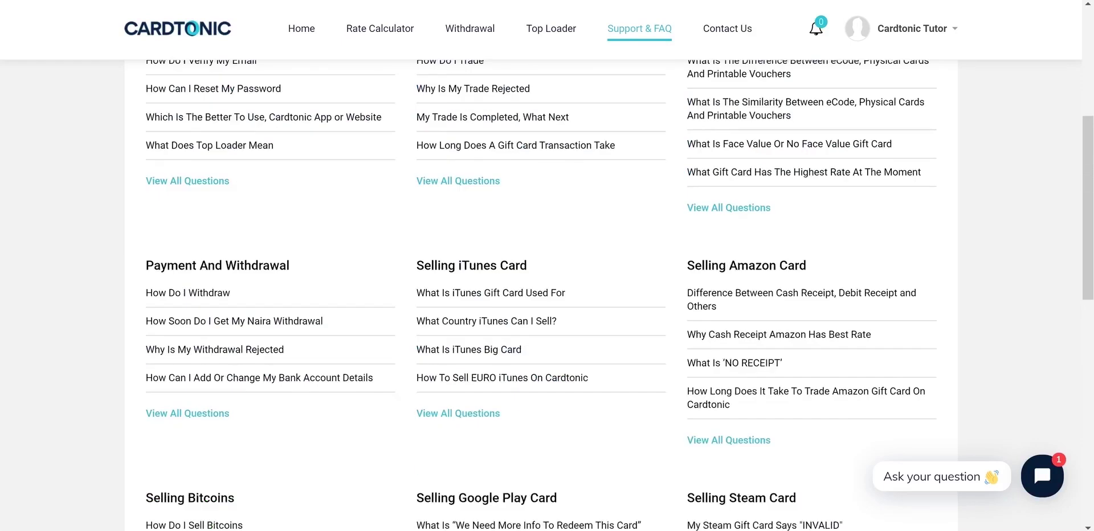
scroll(542, 285, "up", 5)
scroll(541, 285, "down", 7)
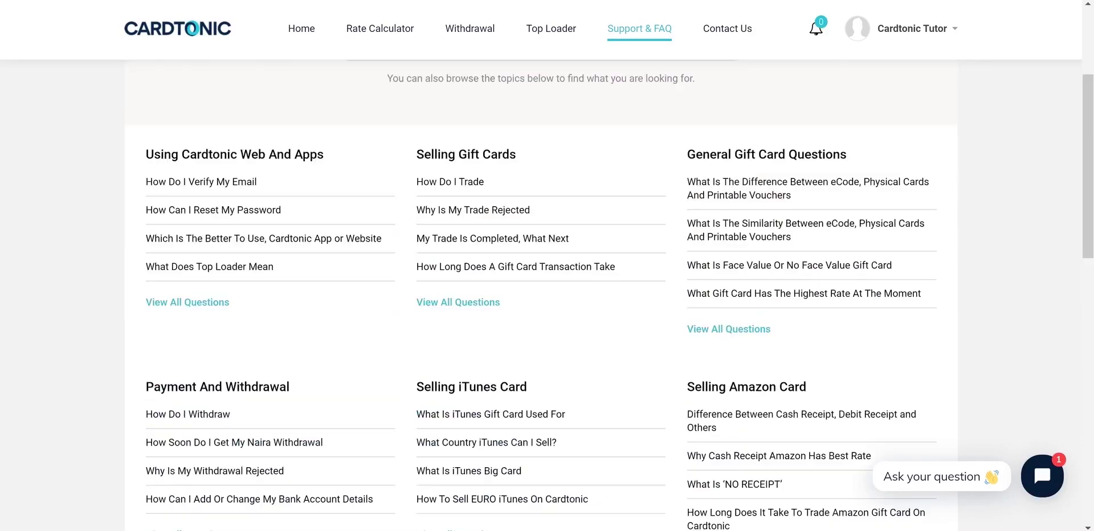
scroll(541, 285, "down", 4)
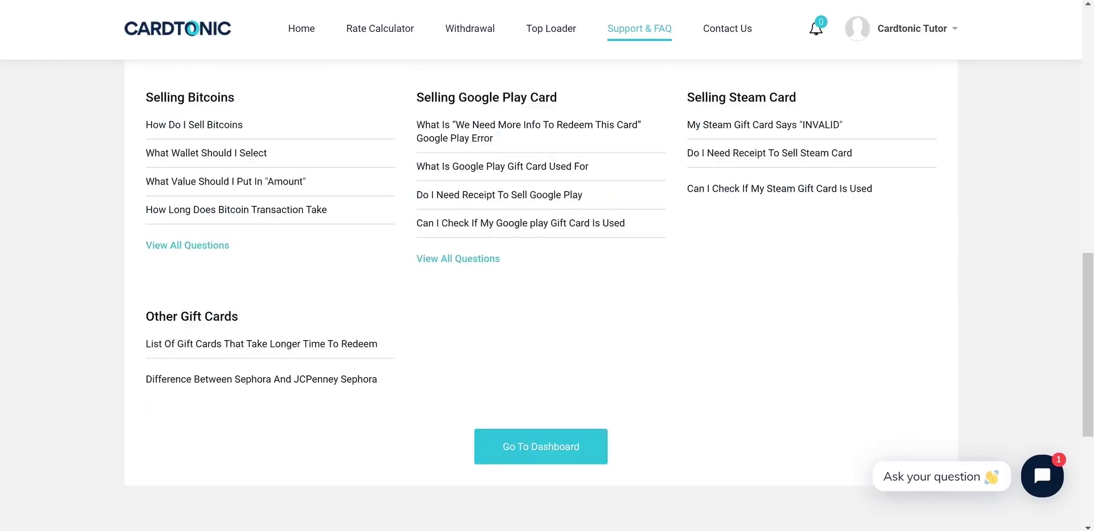
scroll(542, 285, "up", 7)
scroll(541, 285, "up", 3)
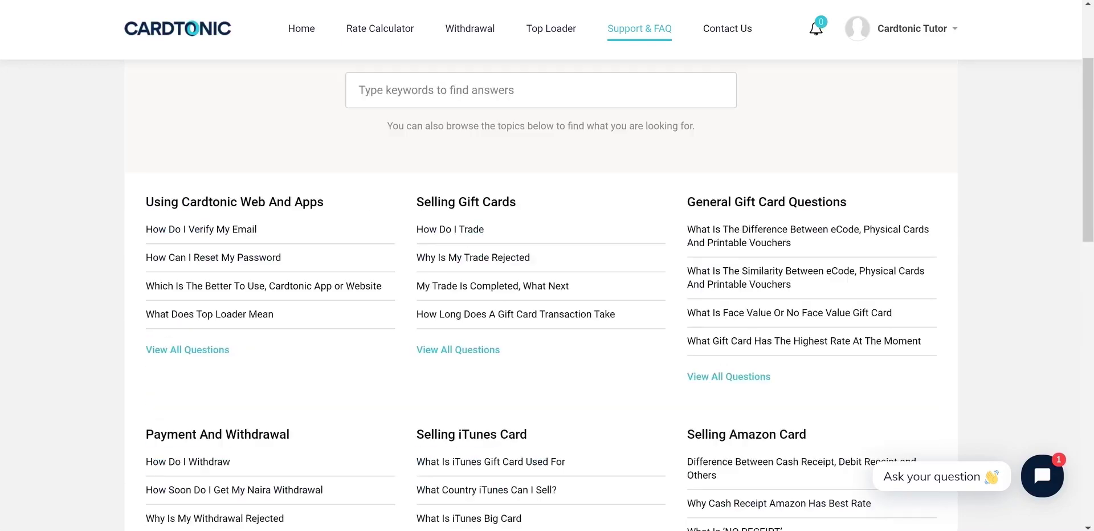